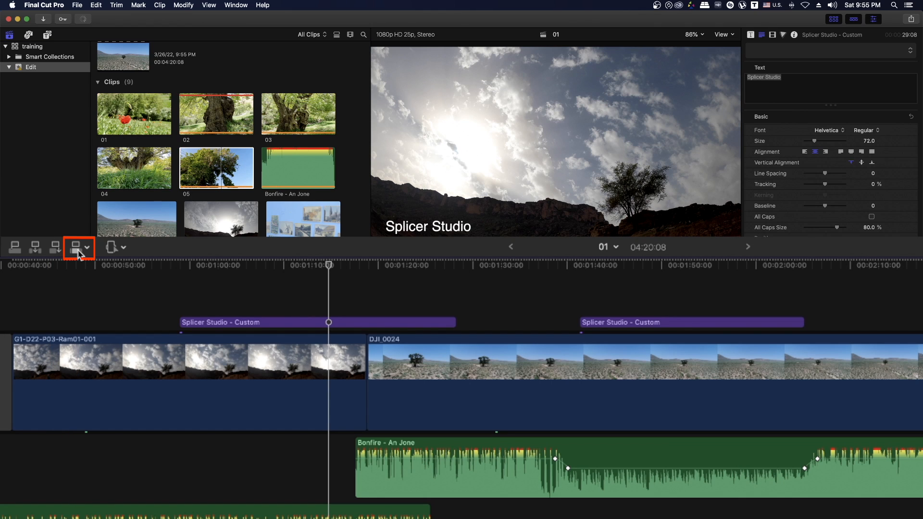
Step: Overwrite the primary storyline with browser clip 05, starting at the playhead near the end of G1-D22-P03-Ram01-001
key(d)
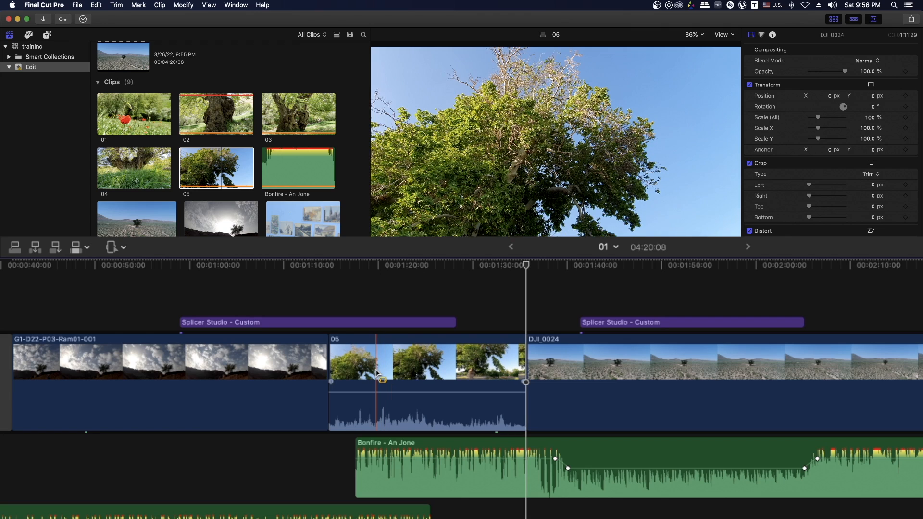
Step: Try to replace the G1-D22-P03-Ram01-001 timeline clip with browser clip 05 using plain Replace, and undo it
click(196, 172)
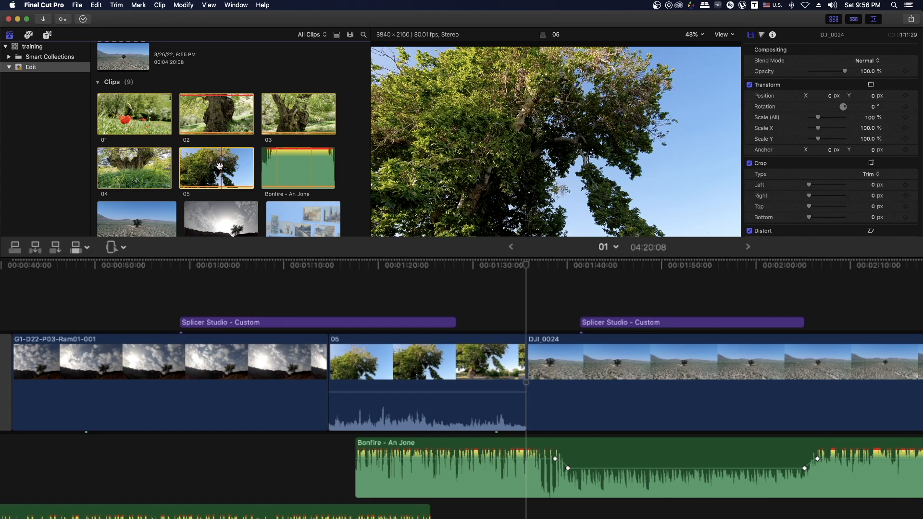
drag(218, 169, 235, 377)
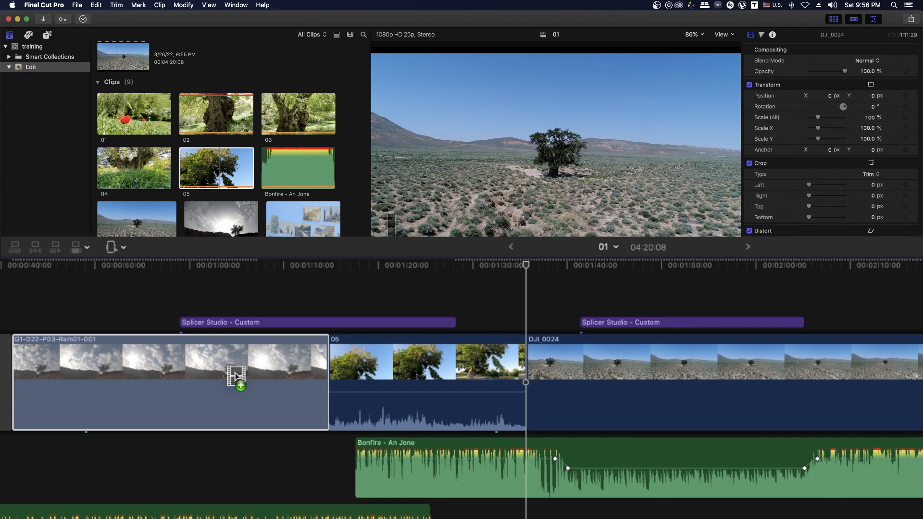
drag(235, 376, 236, 376)
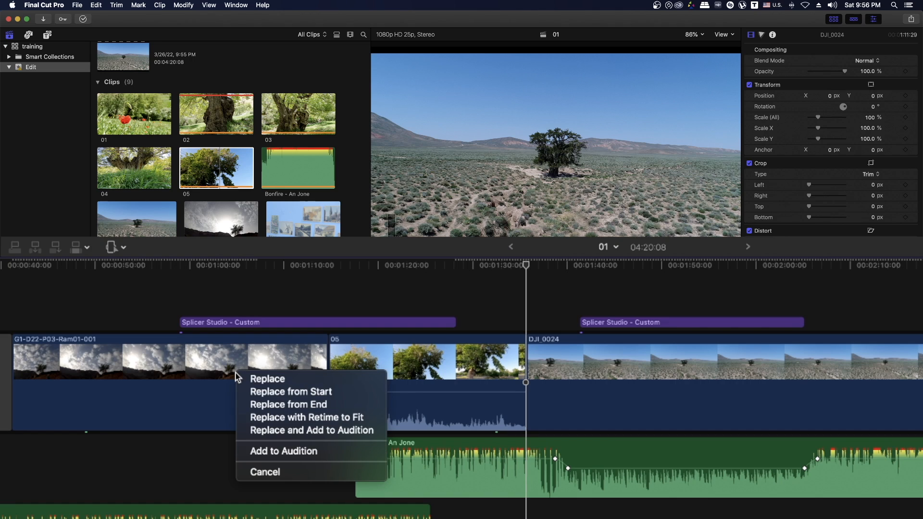
click(270, 379)
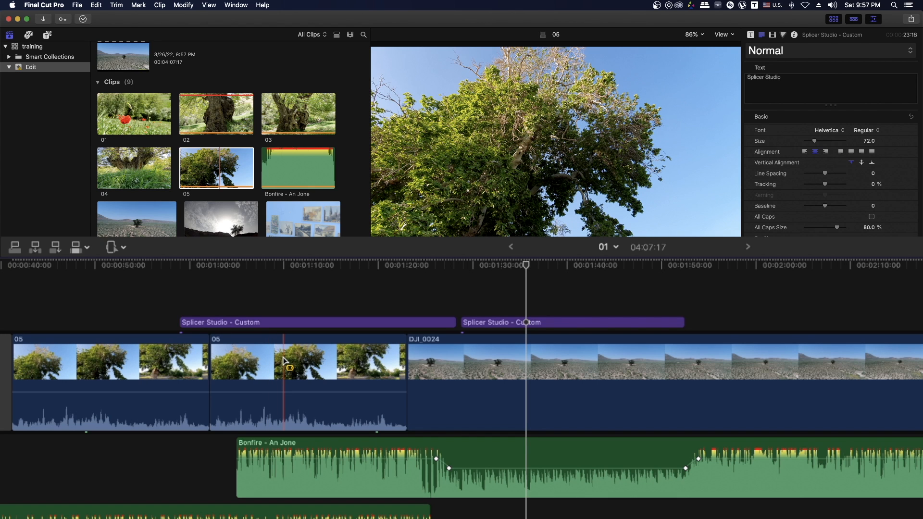
key(super+z)
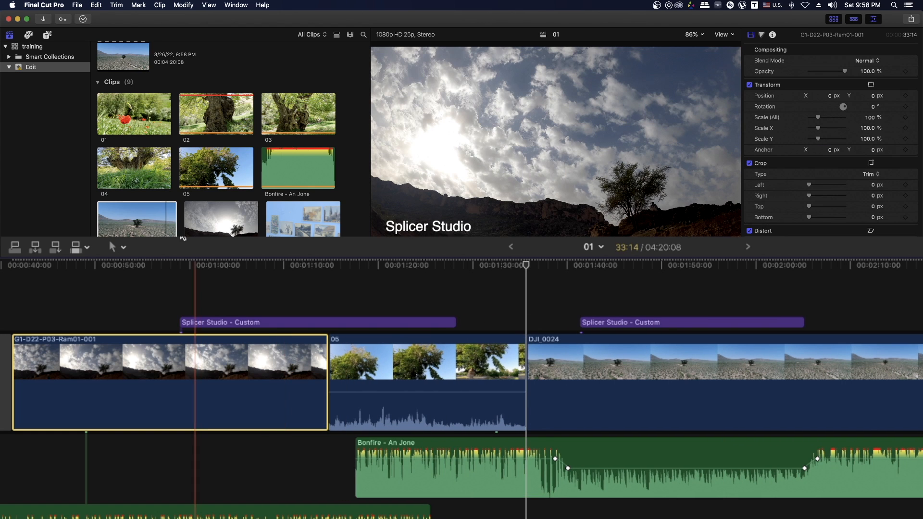
Step: Replace the timeline clip before 05 with DJI_0024 from its start, and replace that with G1-D22-P03-Ram01-001 using Replace from End
drag(127, 217, 150, 379)
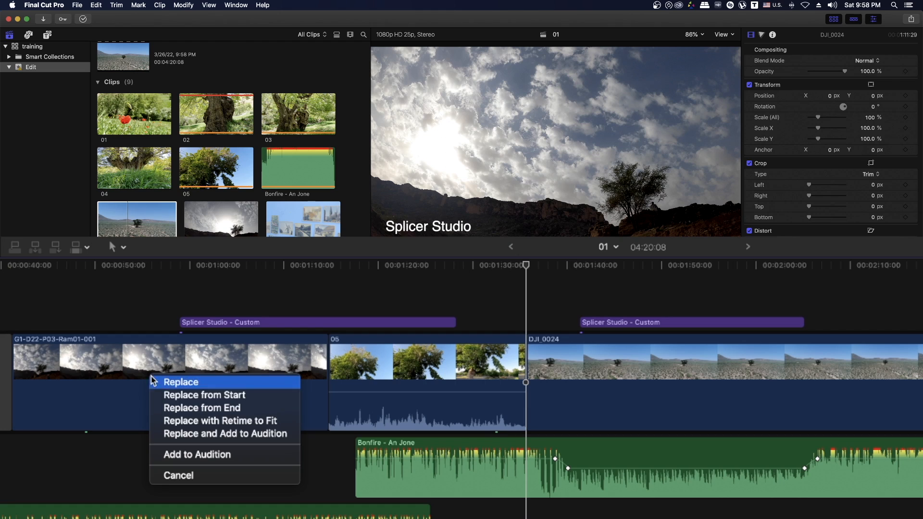
click(184, 396)
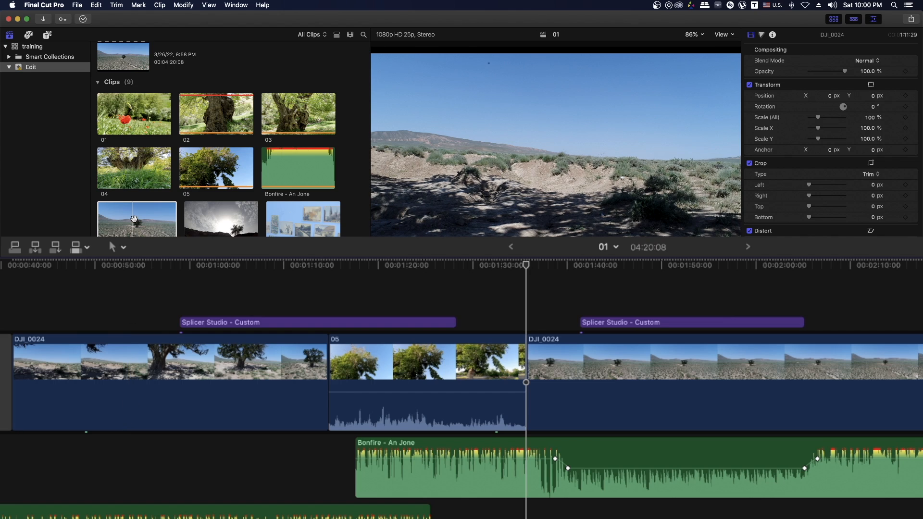
drag(133, 217, 143, 388)
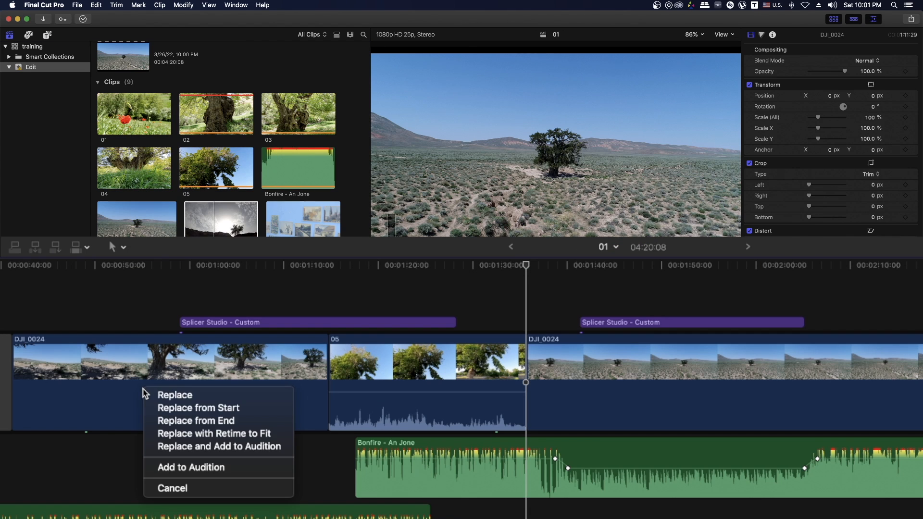
click(180, 420)
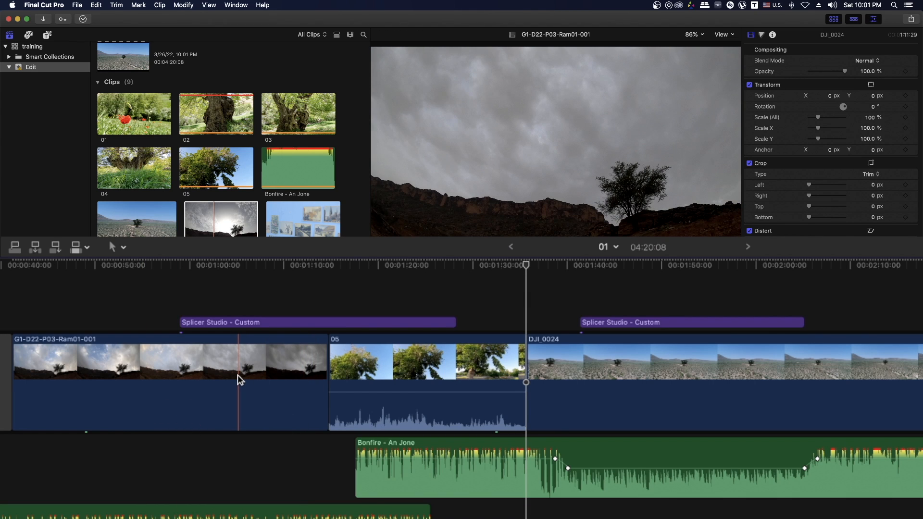
Step: Try replacing the G1-D22-P03-Ram01-001 timeline clip with clip 05 using Replace with Retime to Fit, and undo the replacement
click(323, 363)
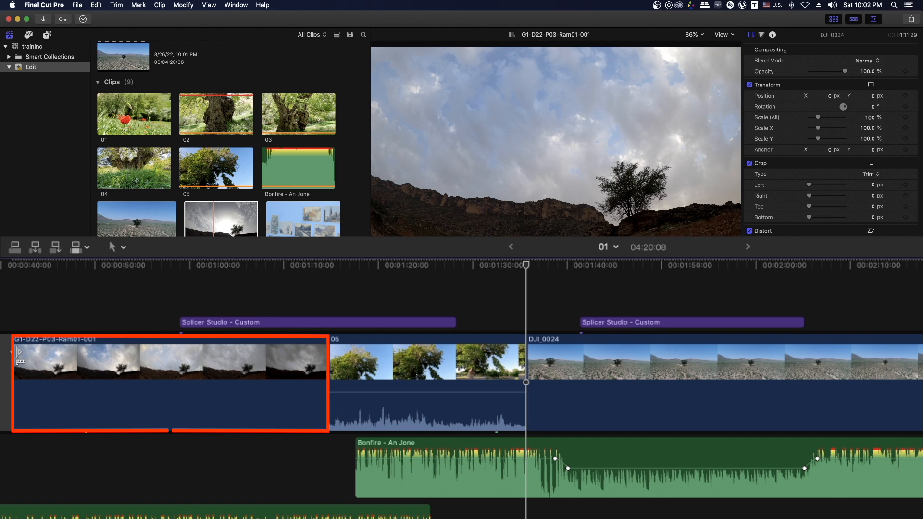
click(201, 182)
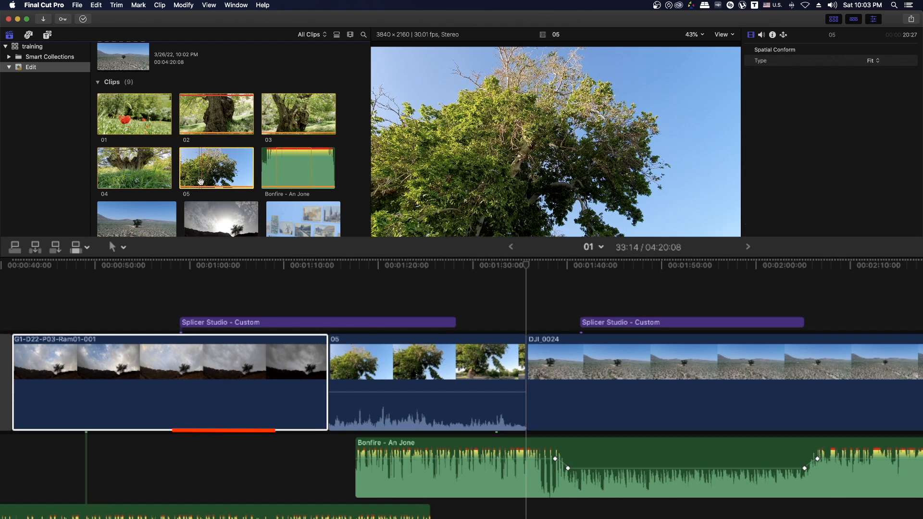
click(227, 394)
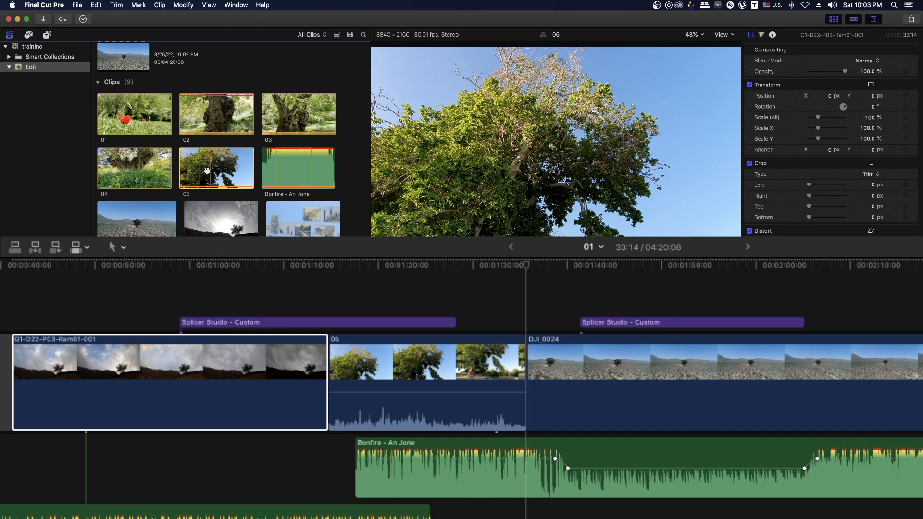
drag(207, 171, 192, 358)
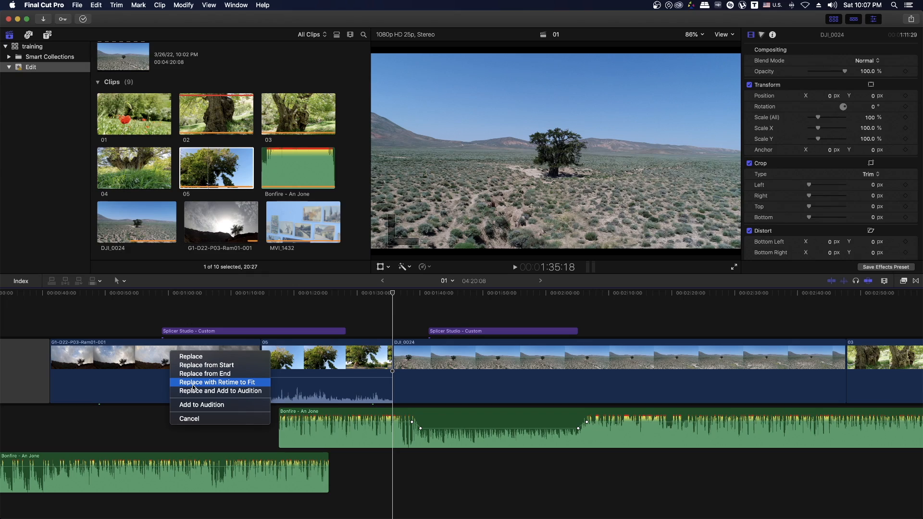
click(192, 382)
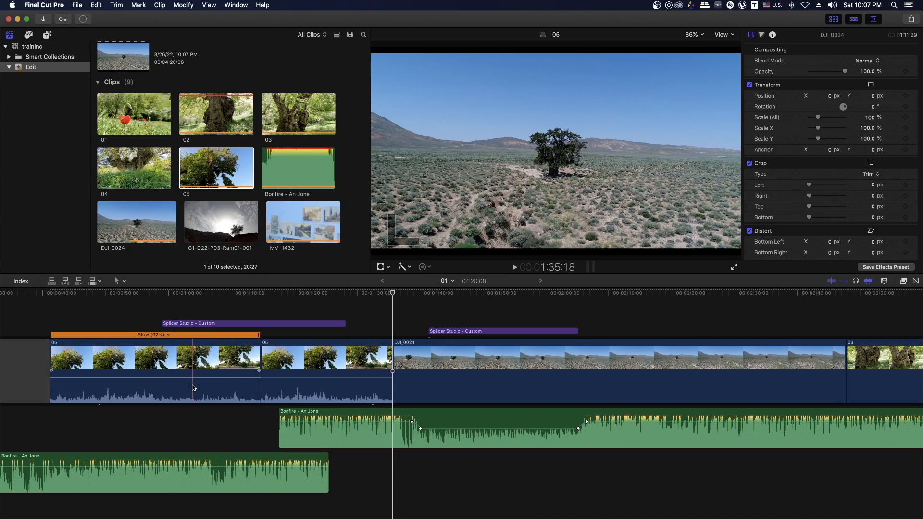
click(215, 174)
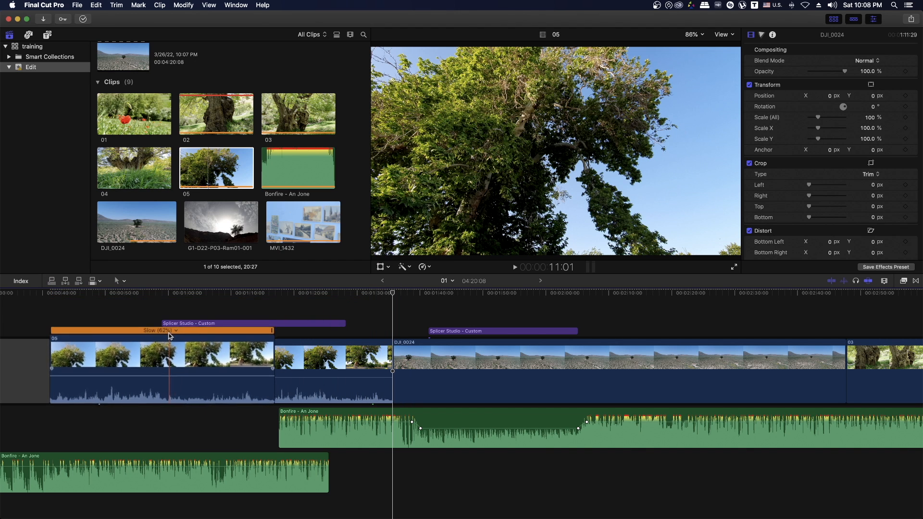
key(super+z)
Step: Replace the G1-D22-P03-Ram01-001 timeline clip with its full browser clip using Replace with Retime to Fit
click(208, 224)
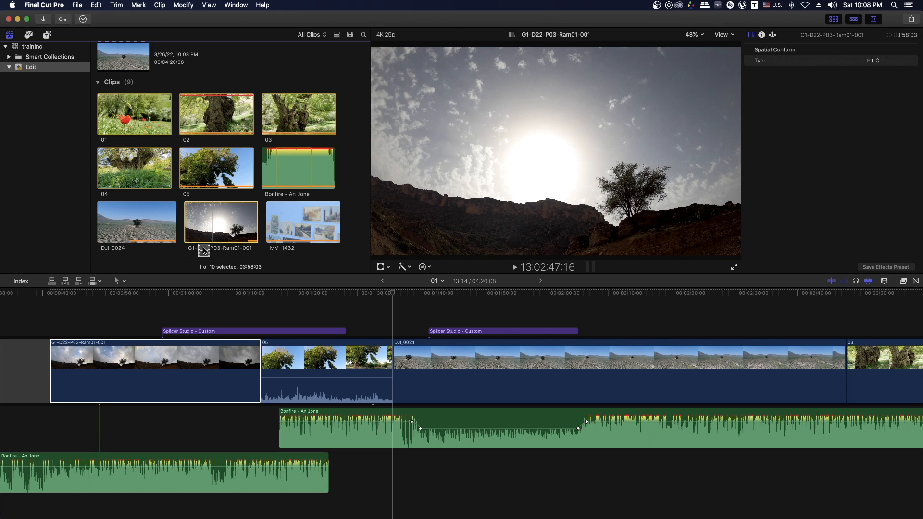
drag(203, 250, 157, 361)
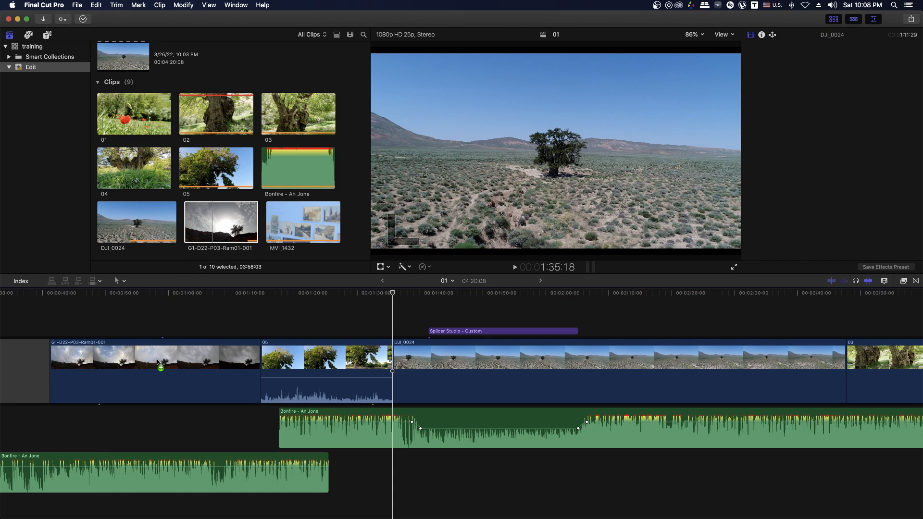
click(176, 390)
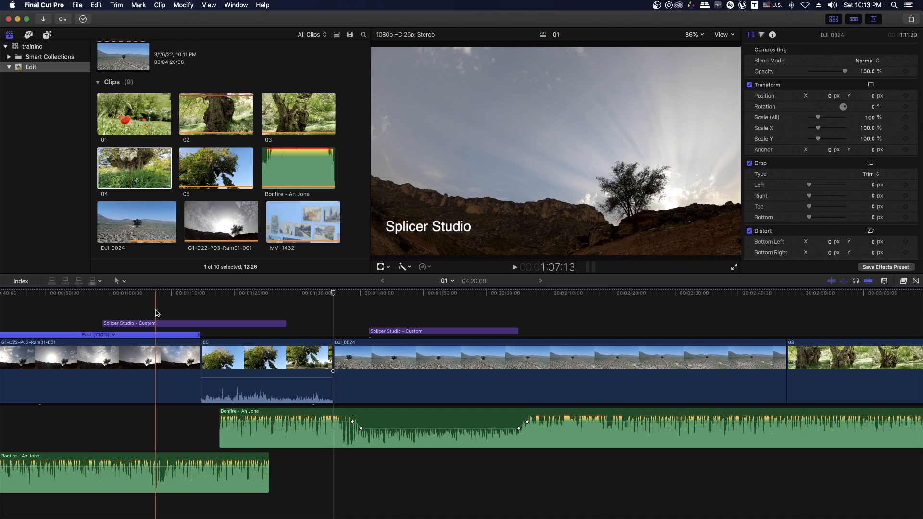
Step: With the Position tool, lift clip 05 above the storyline and overwrite it onto the middle of the following DJI_0024 clip
click(124, 282)
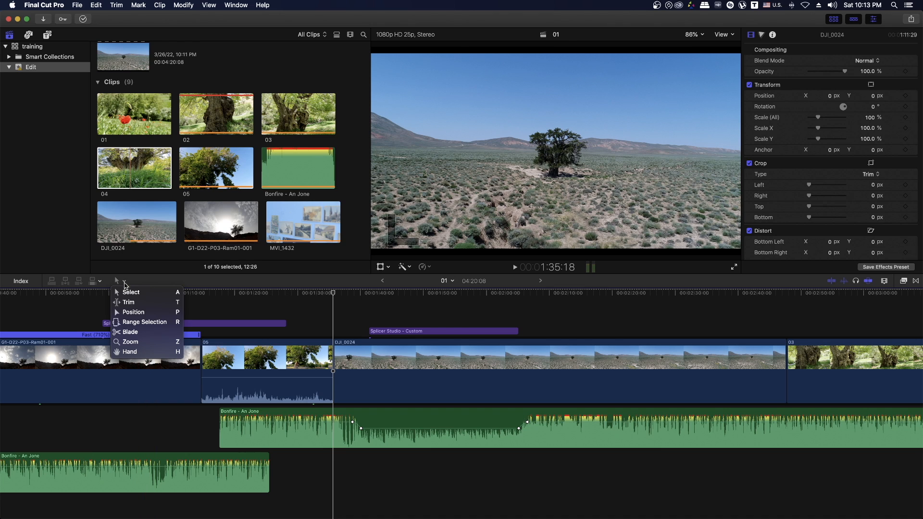
click(126, 313)
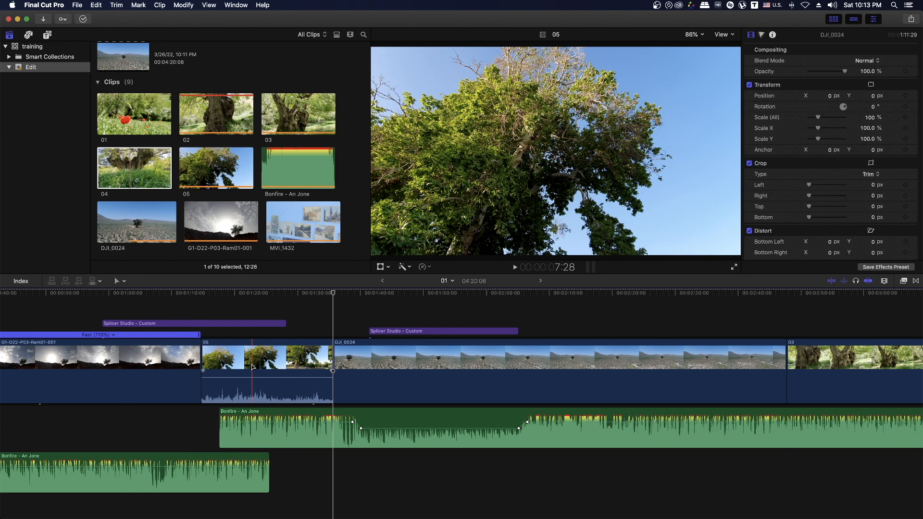
click(244, 360)
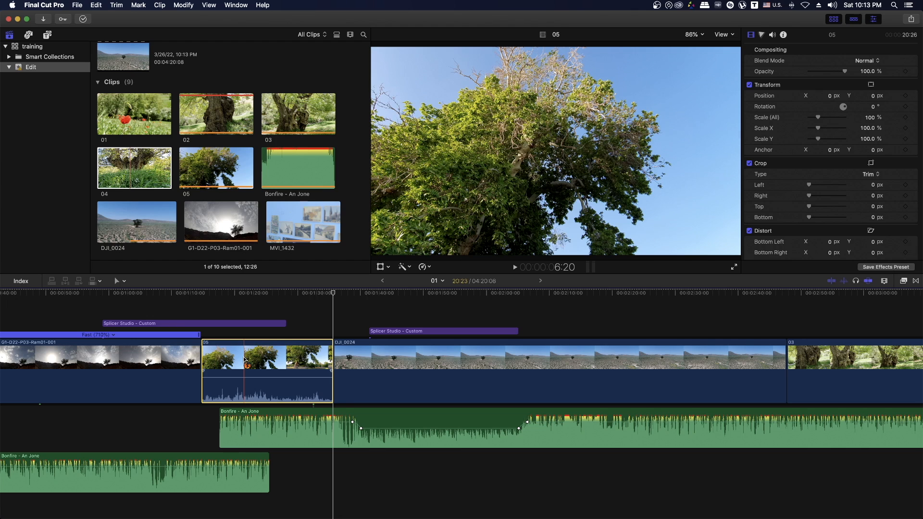
drag(244, 360, 244, 331)
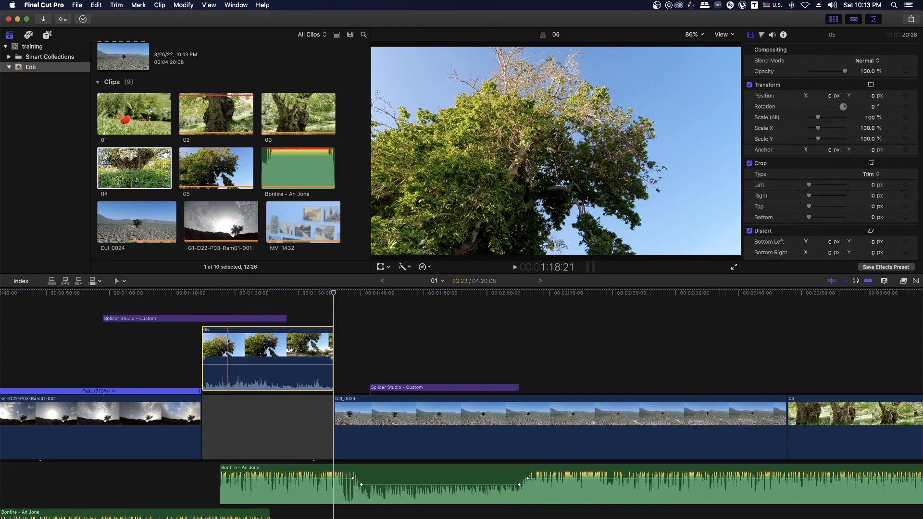
drag(228, 341, 531, 416)
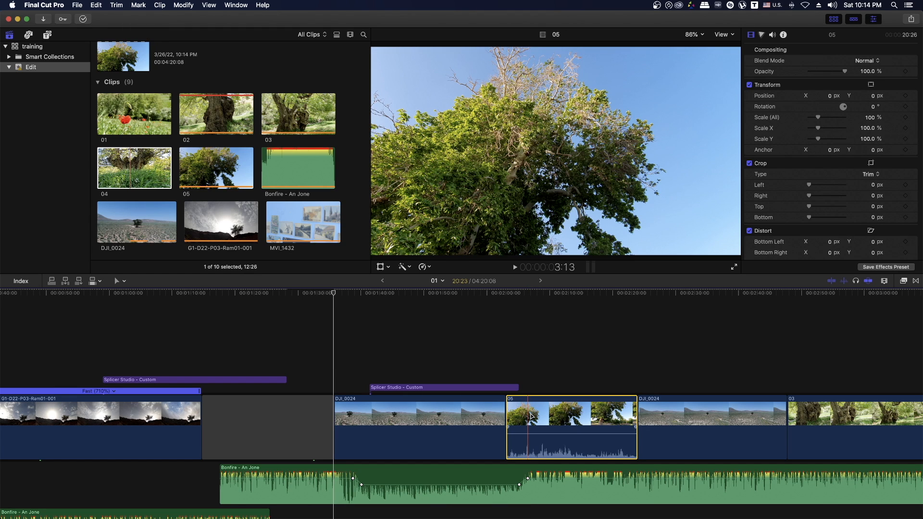
Step: Fit the whole project in the timeline and reposition clip 05 well beyond the last clip MVI_1432, leaving a gap
click(541, 331)
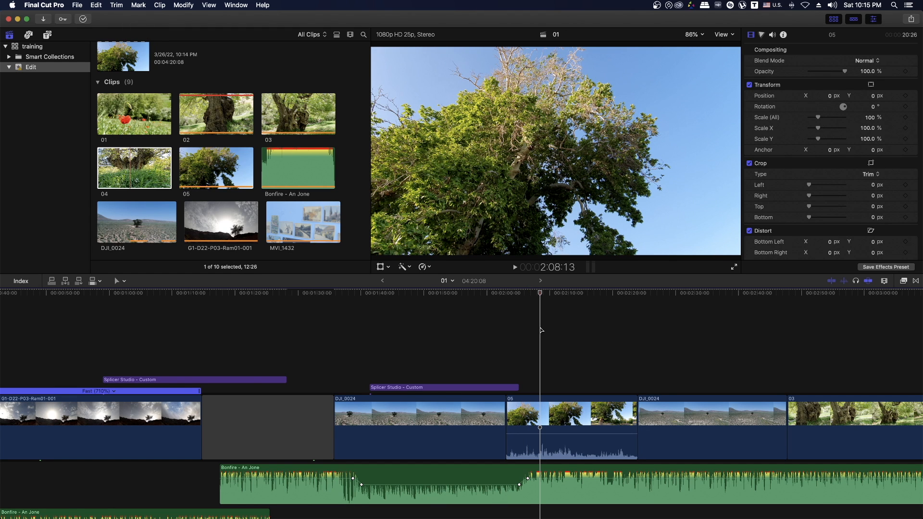
key(shift+z)
click(221, 412)
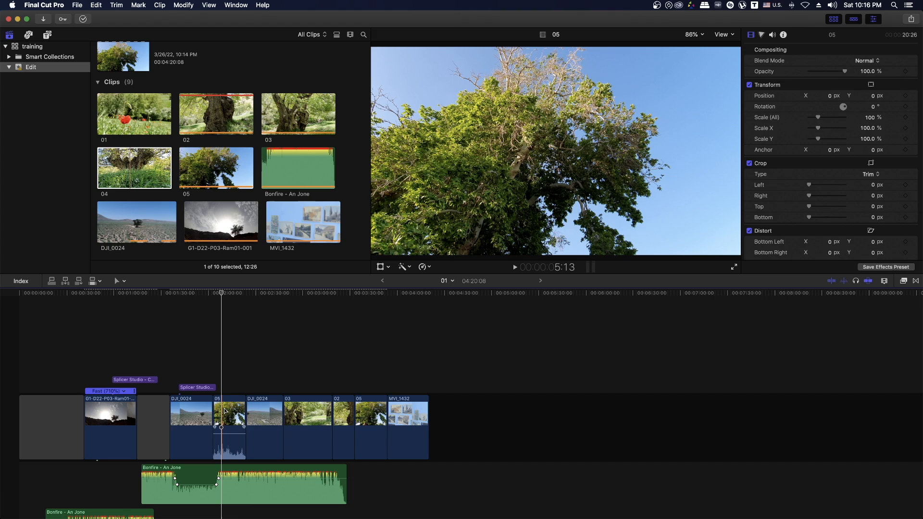
drag(225, 411, 576, 416)
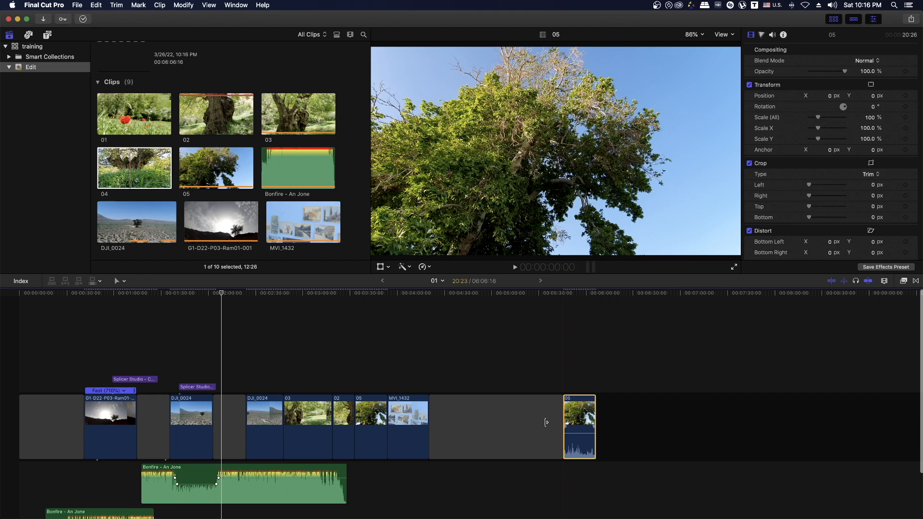
click(474, 428)
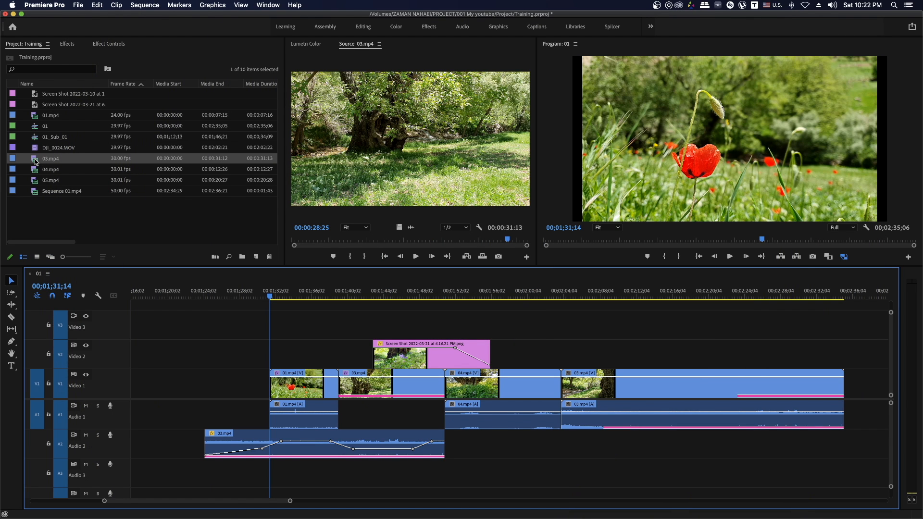
Step: Switch to Premiere Pro, try moving the 01.mp4 clip along Video 1 over the neighbouring clips, and undo the move
drag(35, 160, 251, 380)
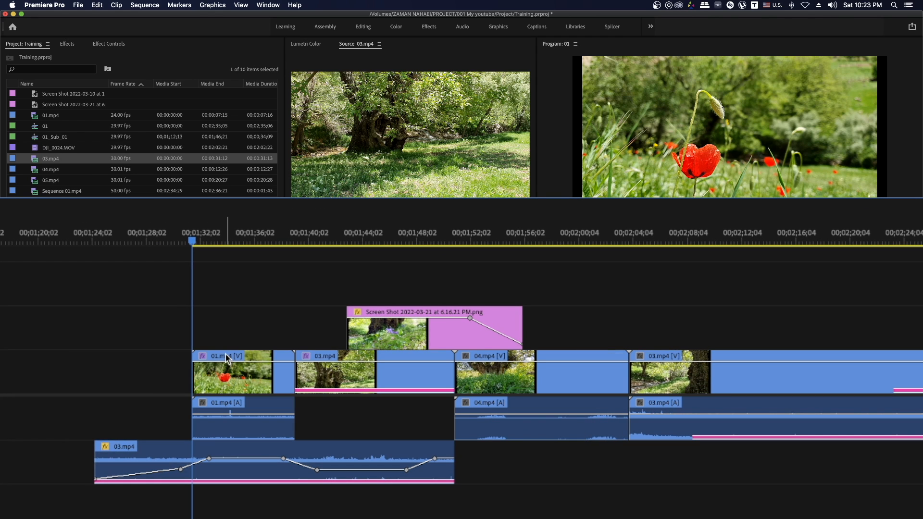
drag(251, 381, 188, 381)
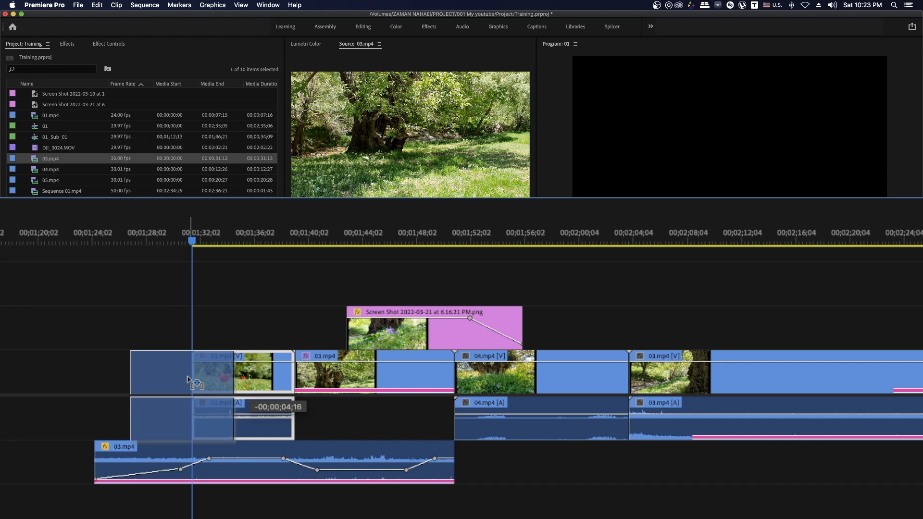
drag(189, 381, 451, 371)
key(super+z)
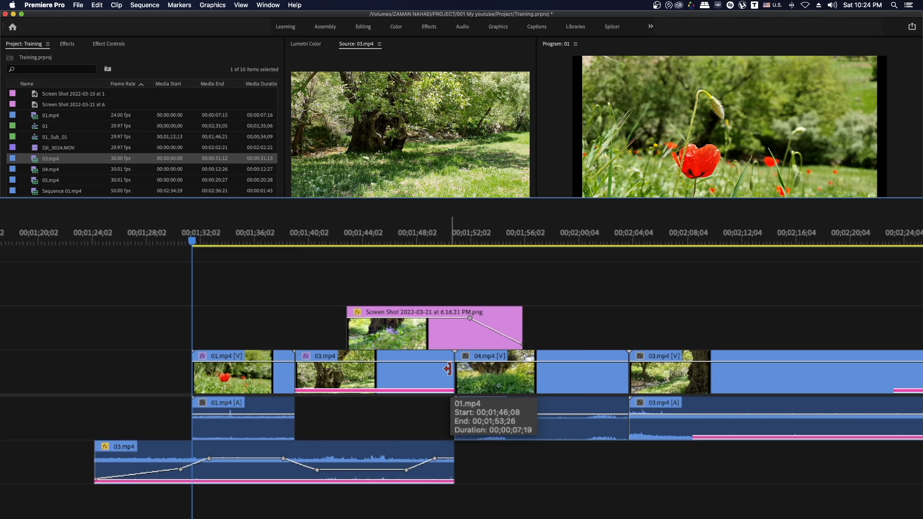
Step: Nudge the 01.mp4 clip frame by frame about 1.5 seconds later on Video 1, overwriting the beginning of the adjacent 03.mp4
click(284, 376)
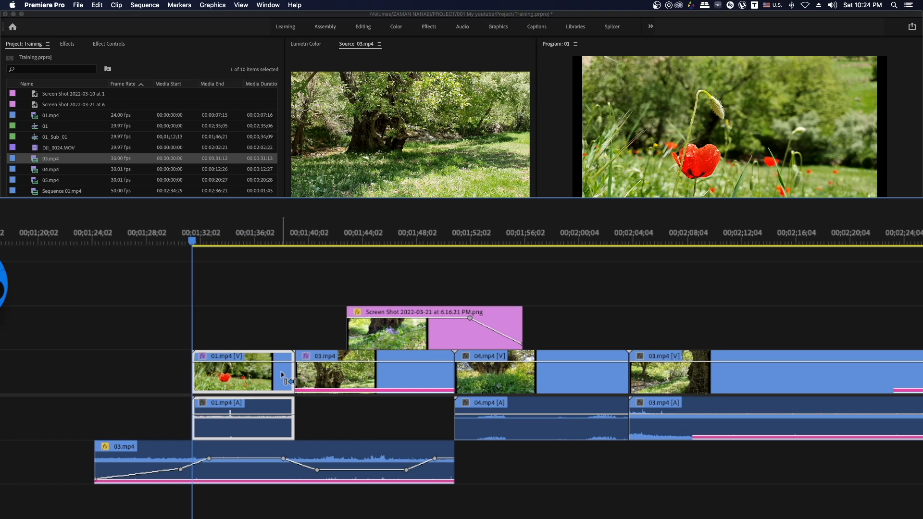
key(super+Right)
key(super+Right)
key(super+Right)
key(super+Right)
key(super+Right)
key(super+Right)
key(super+Right)
key(super+Right)
key(super+Right)
key(super+Right)
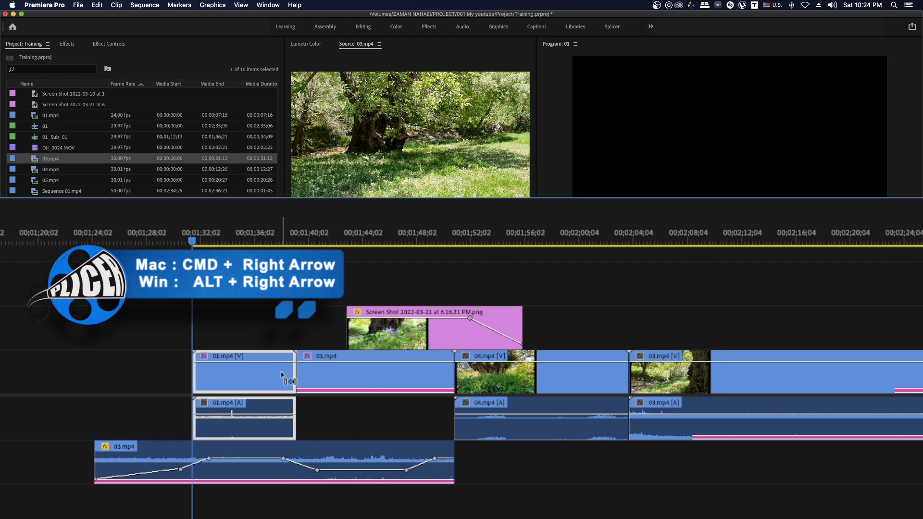
key(super+Right)
key(super+Right)
key(super+Right)
key(super+Right)
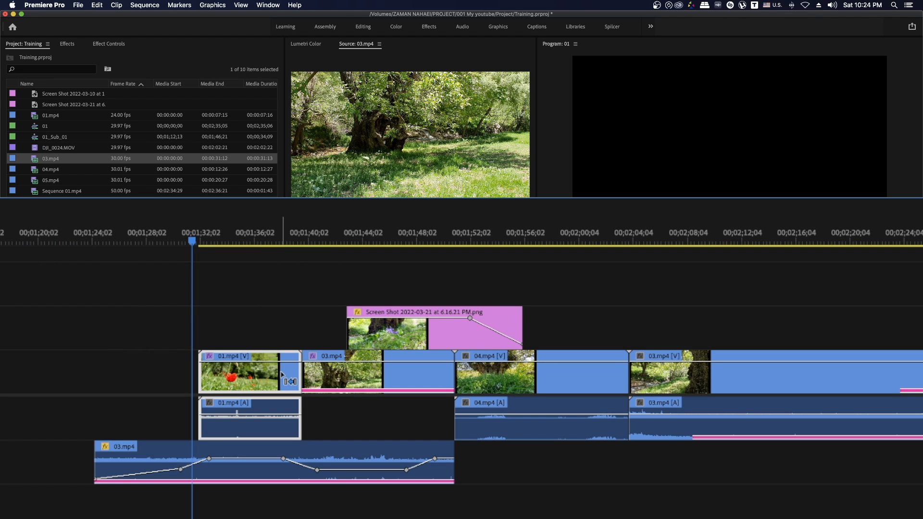
key(super+Right)
key(super+Right)
key(super+Right)
key(super+Right)
key(super+Right)
key(super+Right)
key(super+Right)
key(super+Right)
key(super+Right)
key(super+Right)
key(super+Right)
key(super+Right)
key(super+Right)
key(super+Right)
key(super+Right)
key(super+Right)
key(super+Right)
key(super+Right)
key(super+Right)
key(super+Right)
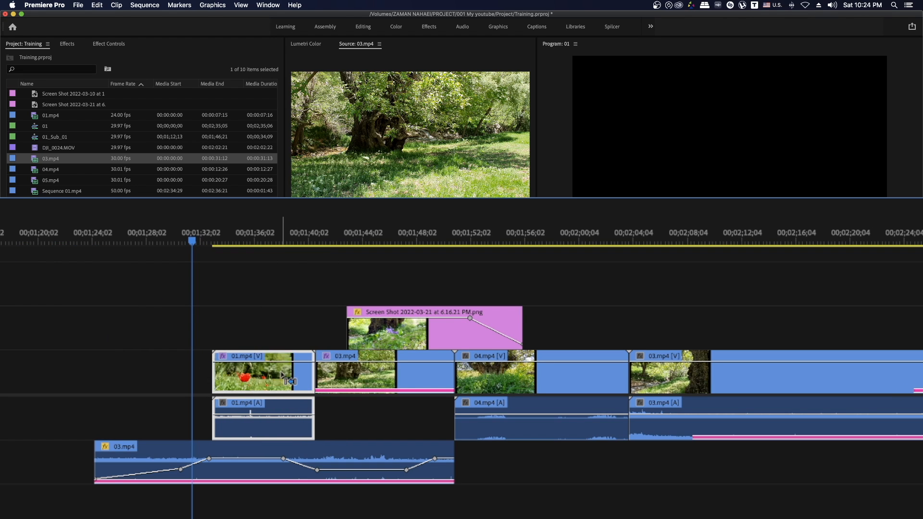
Step: Nudge the 01.mp4 clip about one second further along Video 1 so it starts at 00;01;33;29
key(super+Right)
key(super+Right)
key(super+Right)
key(super+Right)
key(super+Right)
key(super+Right)
key(super+Right)
key(super+Right)
key(super+Right)
key(super+Right)
key(super+Right)
key(super+Right)
key(super+Right)
key(super+Right)
key(super+Right)
key(super+Right)
key(super+Right)
key(super+Right)
key(super+Right)
key(super+Right)
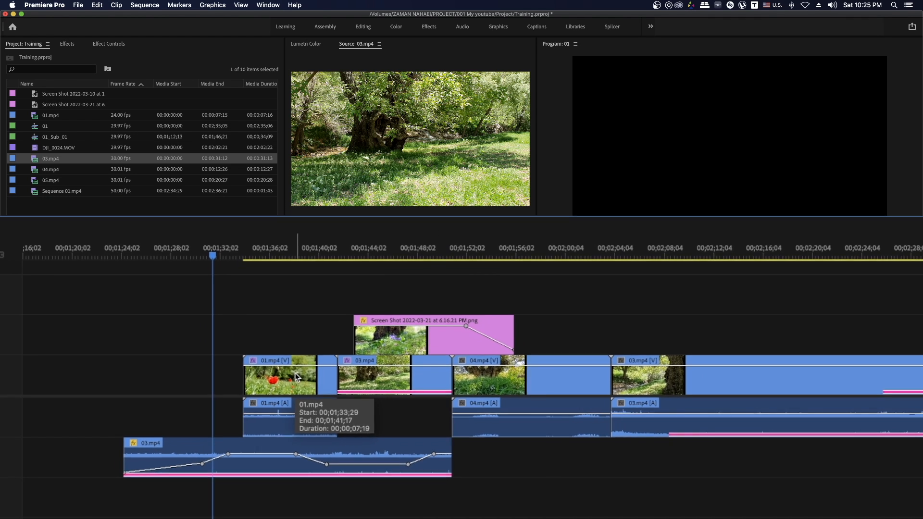
Step: Mark source 03.mp4 from 00:00:11:18 to 00:00:13:16 and replace the 01.mp4 clip on Video 1 with it
click(379, 240)
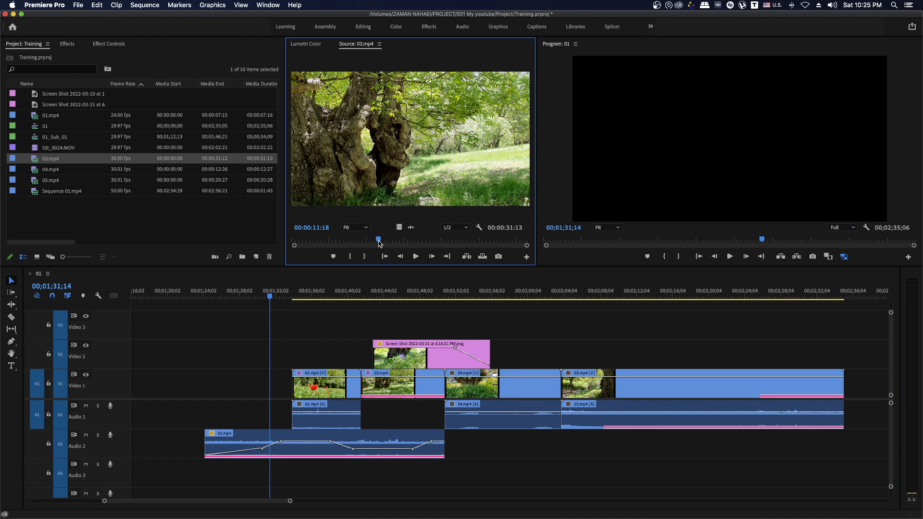
key(i)
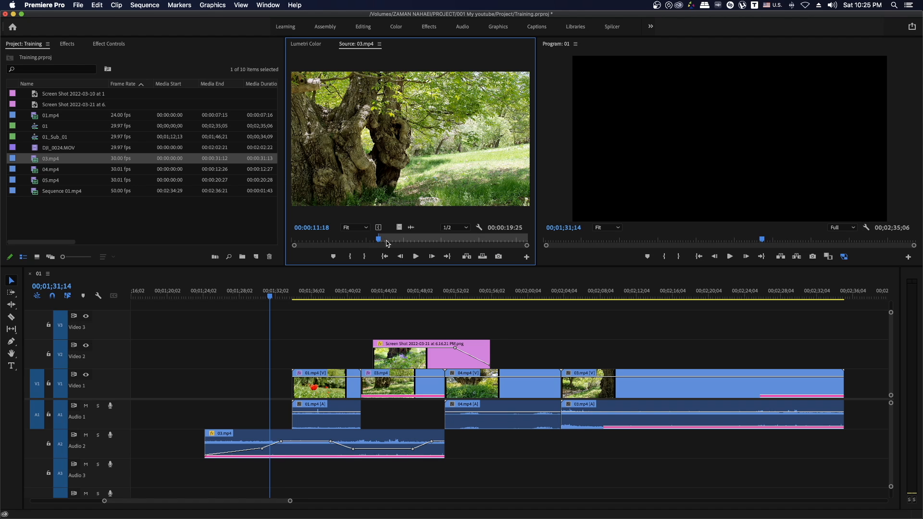
click(395, 240)
key(o)
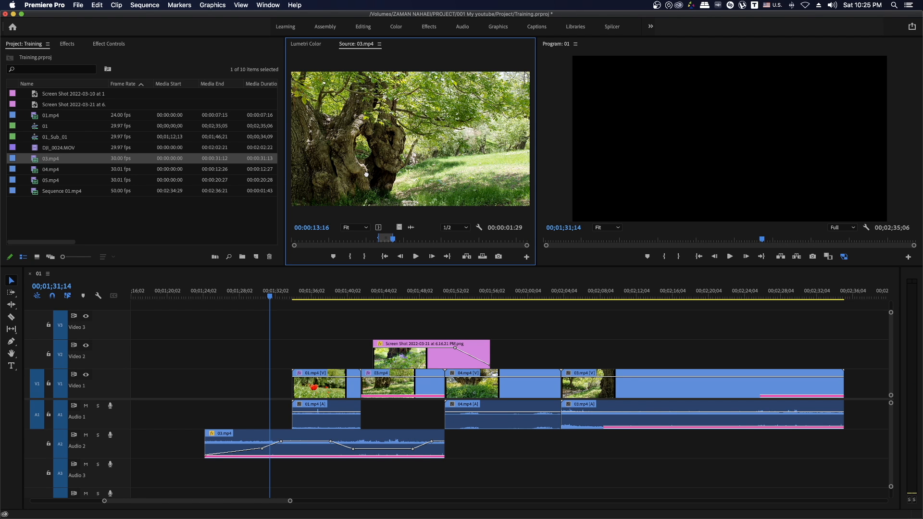
mouse_move(367, 175)
mouse_down()
mouse_move(353, 342)
mouse_move(336, 383)
mouse_move(267, 372)
mouse_up()
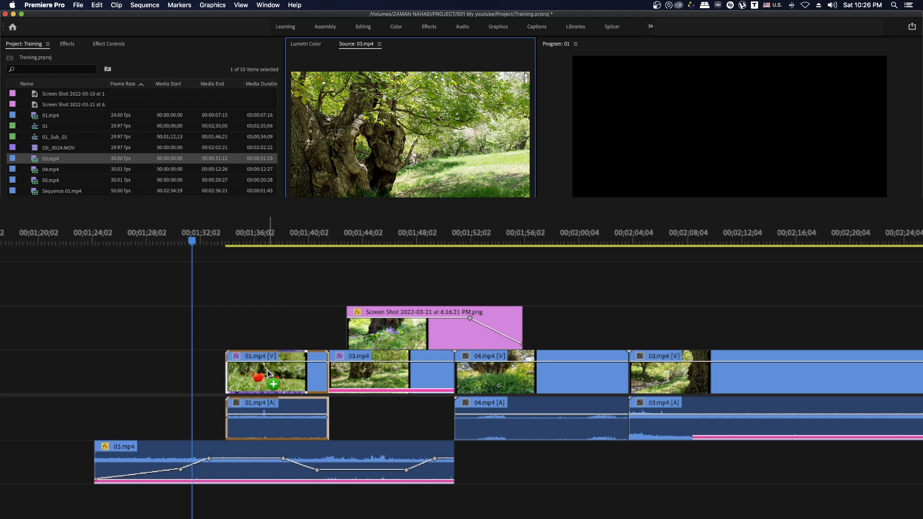
drag(267, 372, 268, 371)
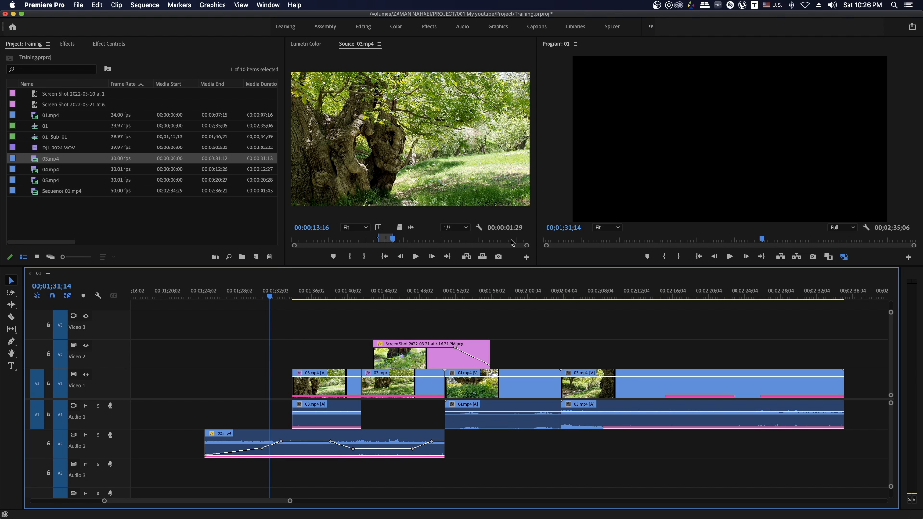
Step: Mark a new In point at 00:00:30:03 in source 03.mp4 and replace the first clip on Video 1 with that range
drag(512, 240, 518, 239)
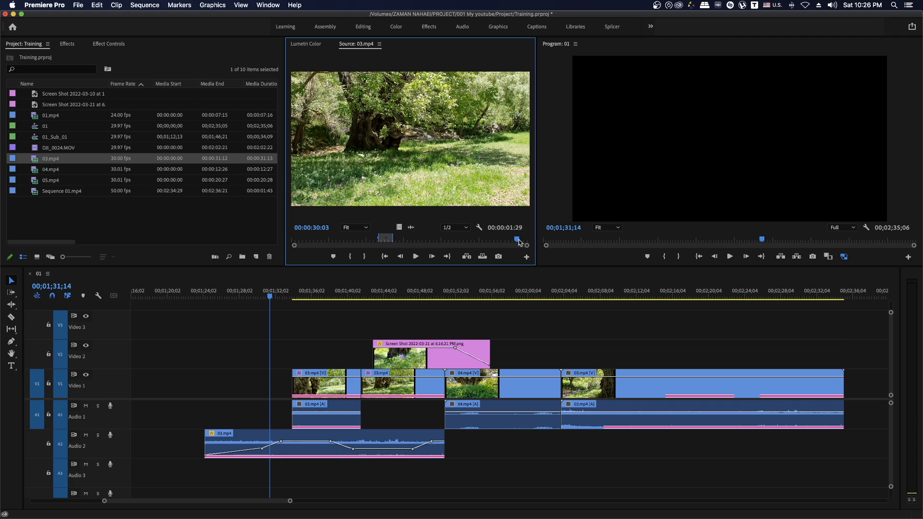
key(i)
drag(364, 260, 325, 379)
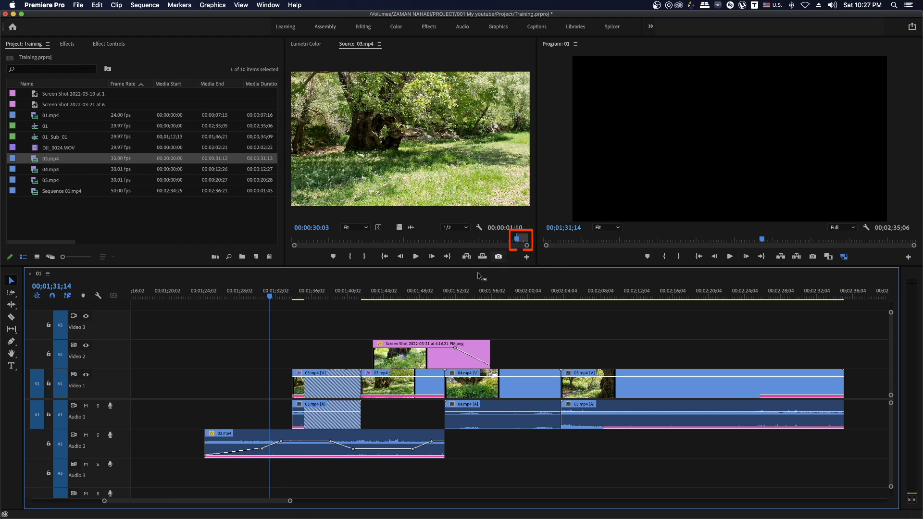
click(306, 384)
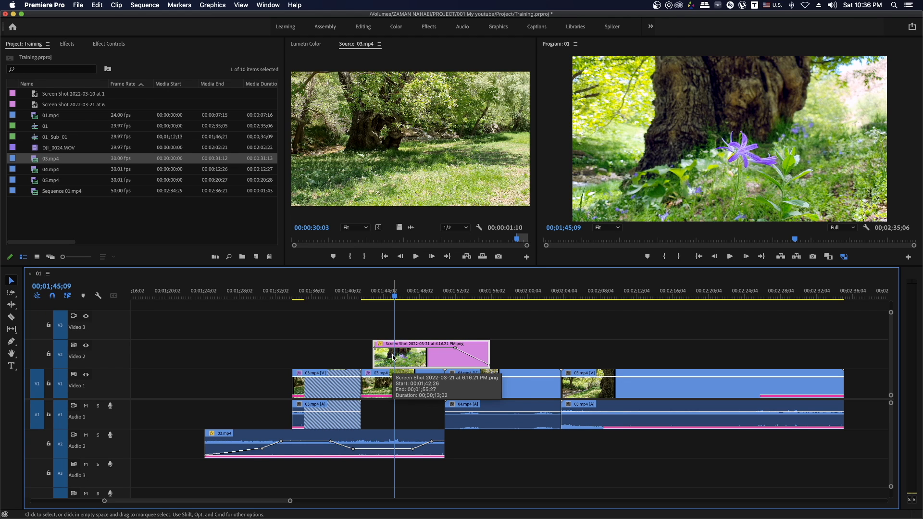
Step: Replace the still on Video 2 with Screen Shot 2022-03-10 at 10.59.10 PM.png, checking its Scale and Opacity keyframes before and after
click(107, 44)
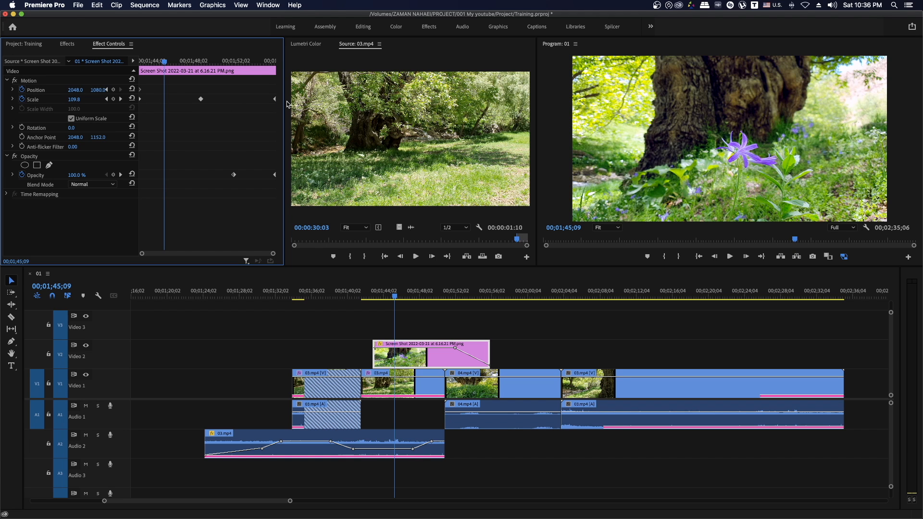
mouse_move(164, 62)
mouse_down()
mouse_move(140, 70)
mouse_move(229, 72)
mouse_move(172, 72)
mouse_up()
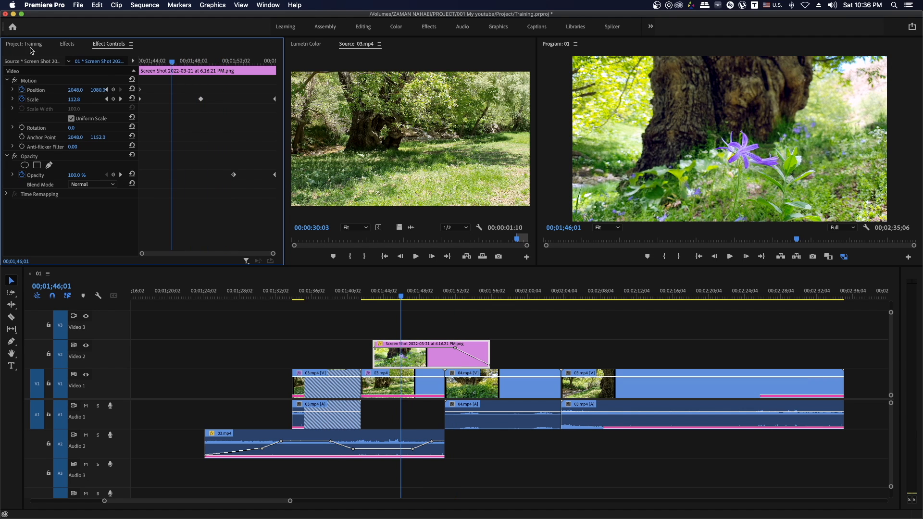
click(9, 47)
double_click(35, 96)
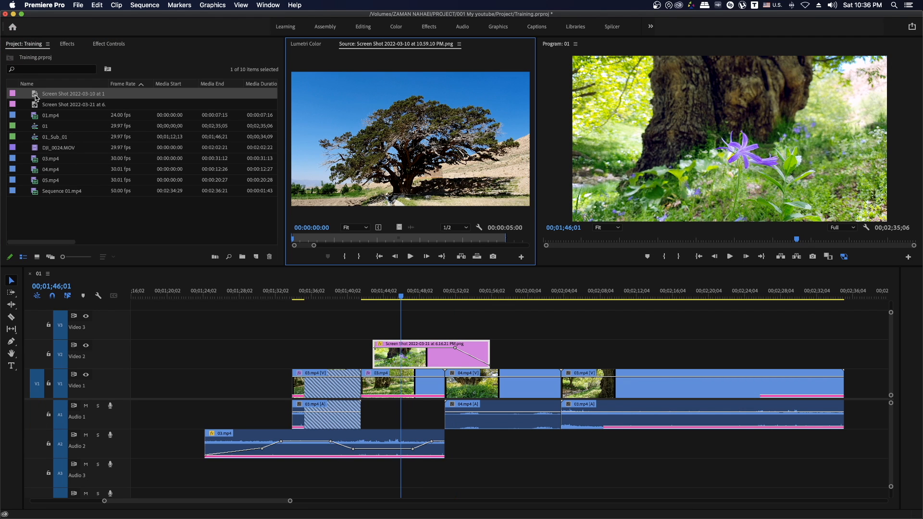
mouse_move(36, 94)
mouse_down()
mouse_move(181, 182)
mouse_move(419, 348)
mouse_up()
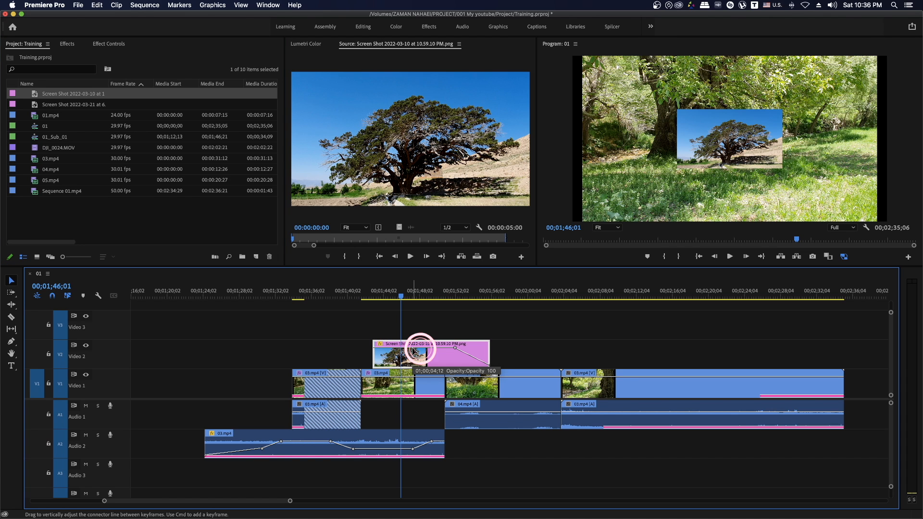
click(109, 44)
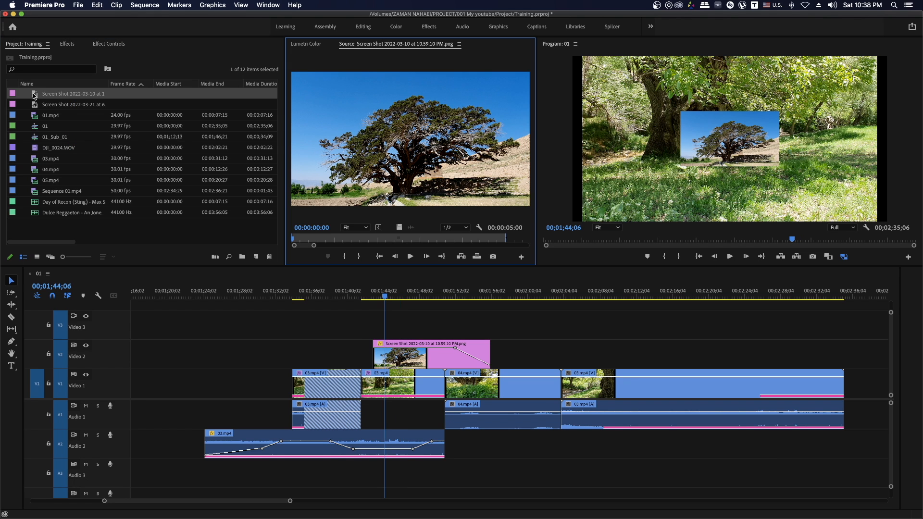
Step: Replace the 03.mp4 audio clip on Audio 2 with the Dulce Reggaeton - An Jone.mp3 track
click(46, 230)
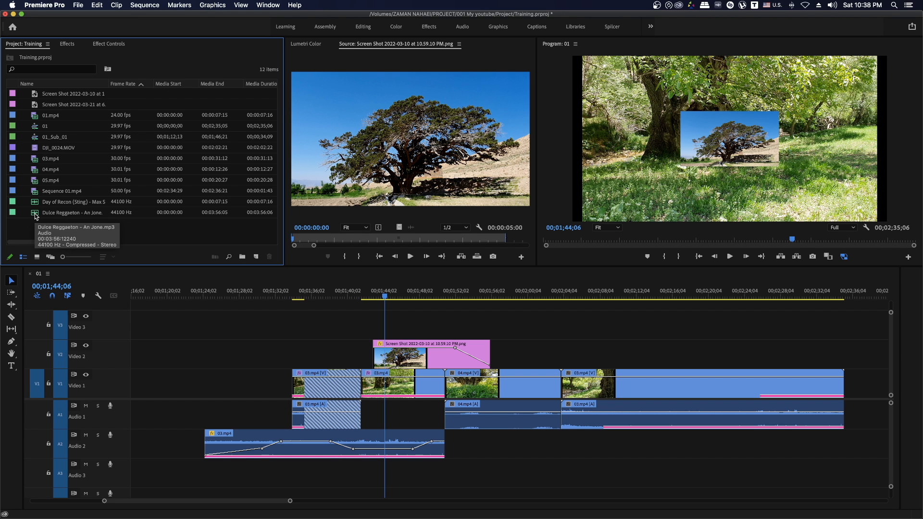
drag(35, 213, 296, 443)
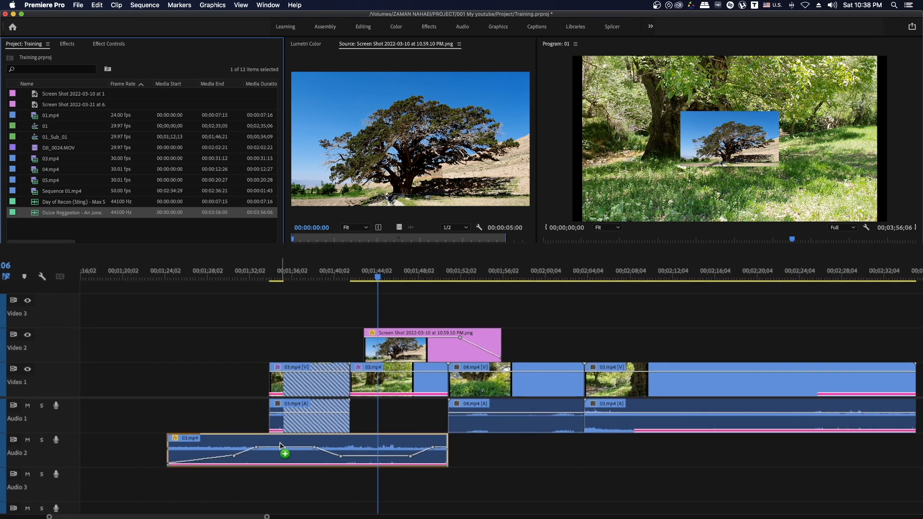